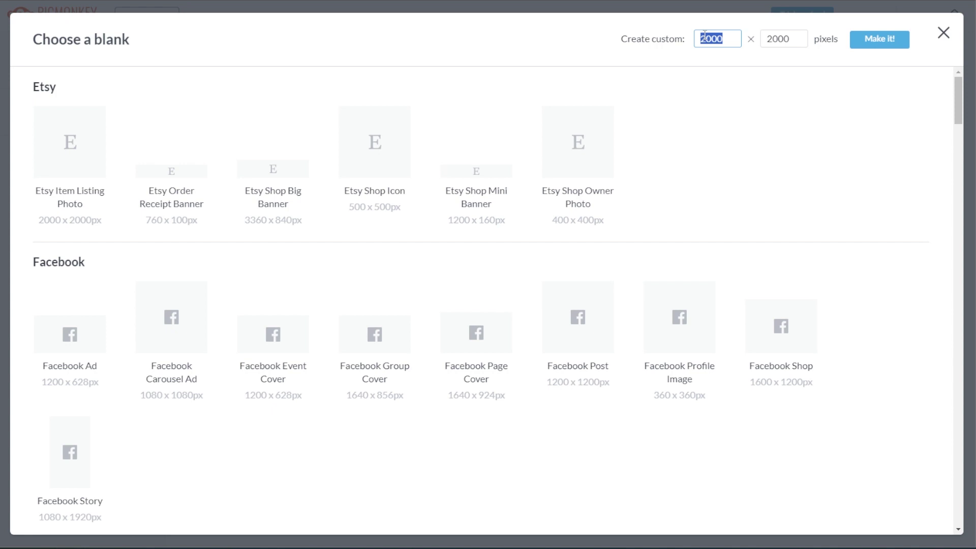
# Create a custom blank canvas of 1050 x 600 pixels.
pyautogui.write('1055')
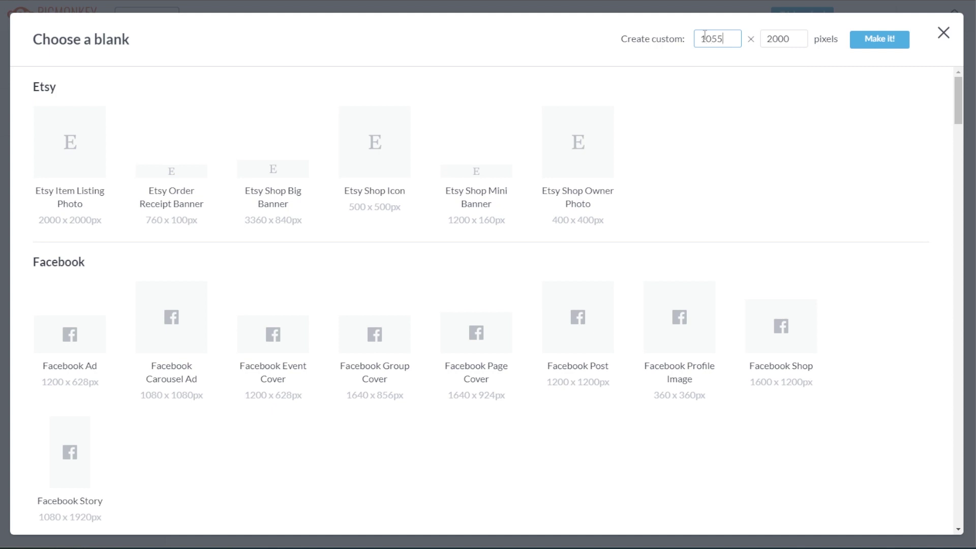
pyautogui.press('BackSpace')
pyautogui.write('050')
pyautogui.doubleClick(801, 41)
pyautogui.write('600')
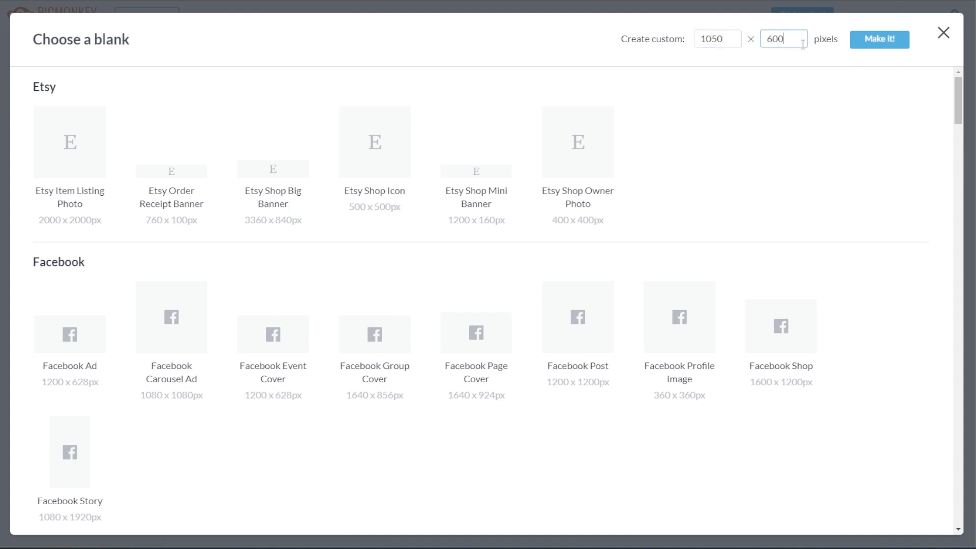
pyautogui.click(883, 38)
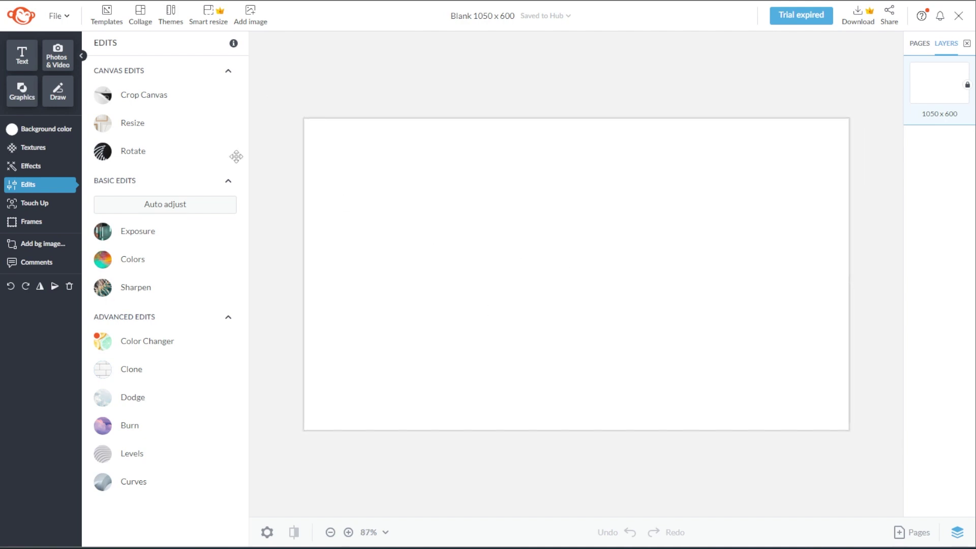
# Return to the Hub, start a new image from templates and search the templates for Business Card.
pyautogui.click(15, 21)
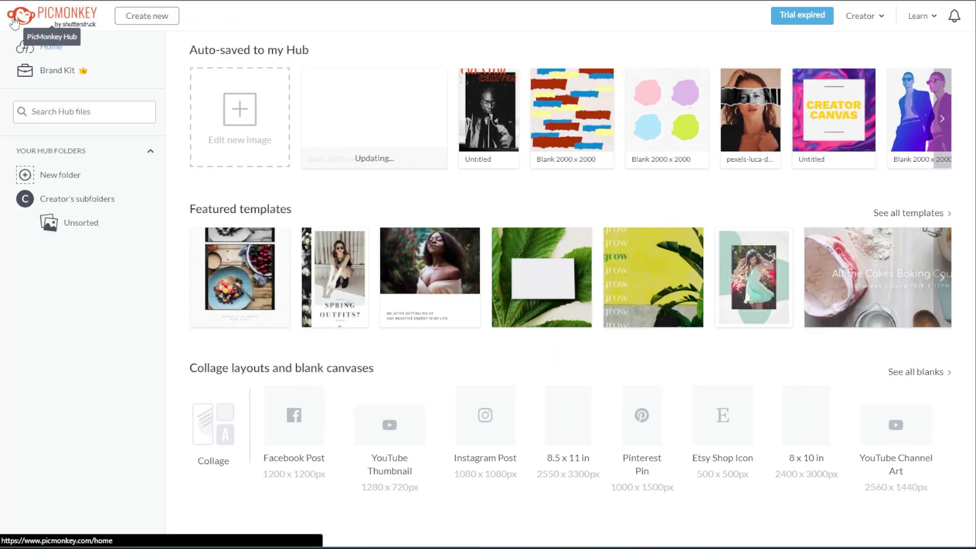
pyautogui.click(243, 115)
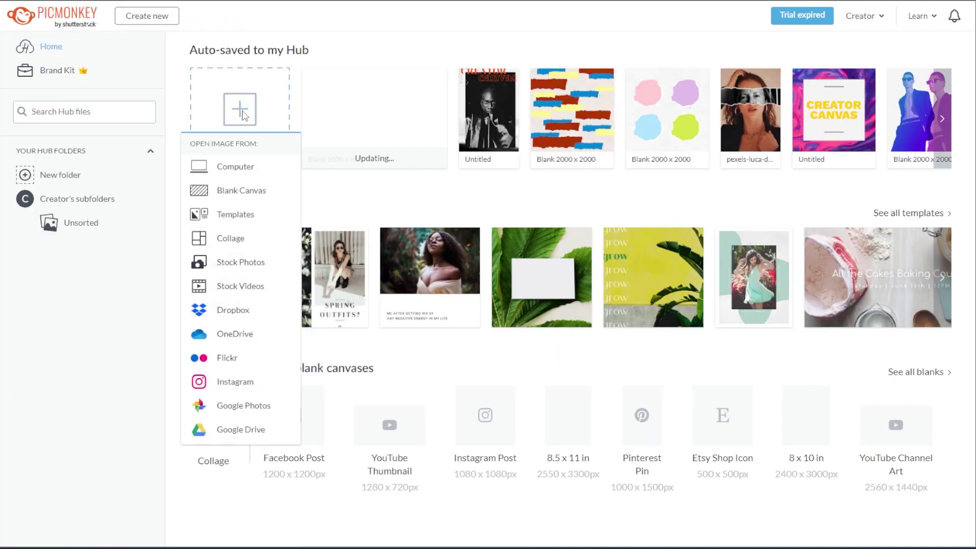
pyautogui.click(235, 214)
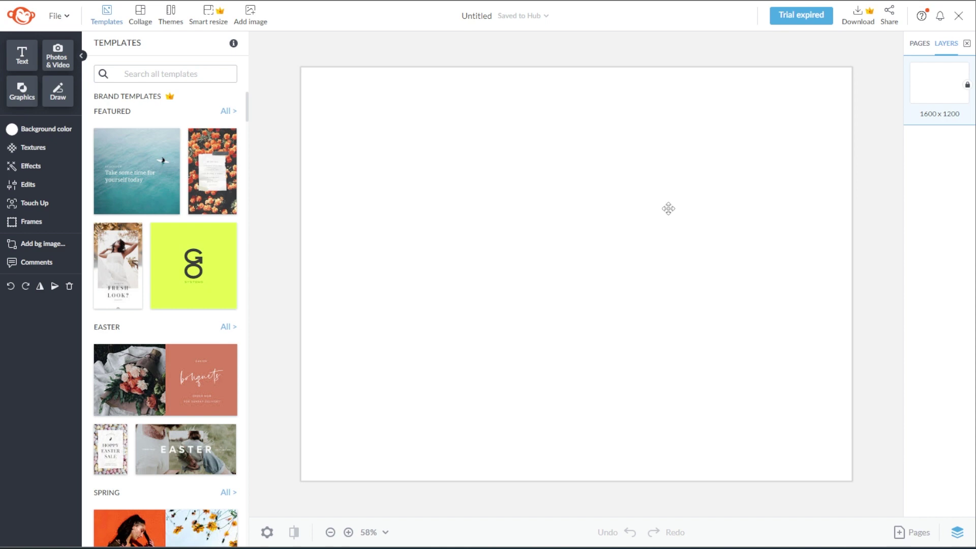
pyautogui.click(200, 77)
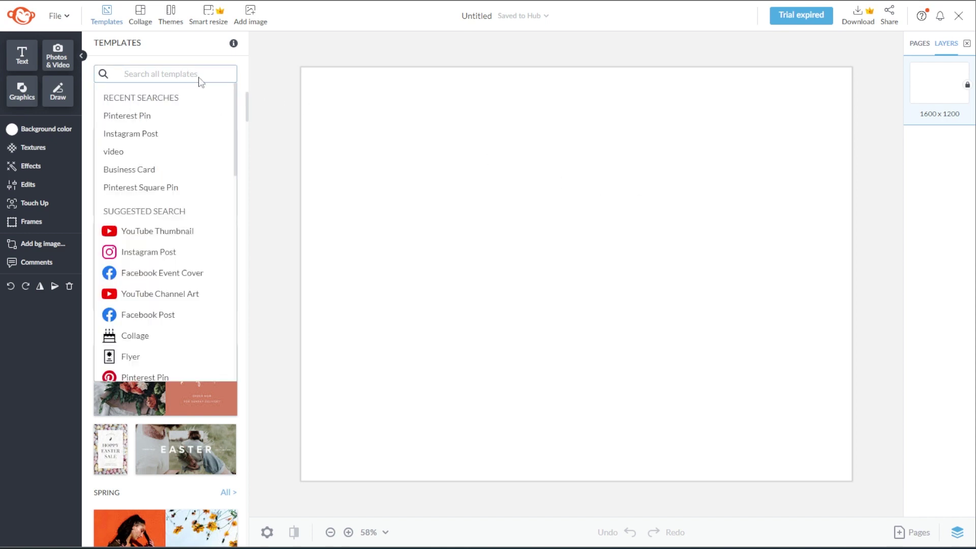
pyautogui.click(179, 173)
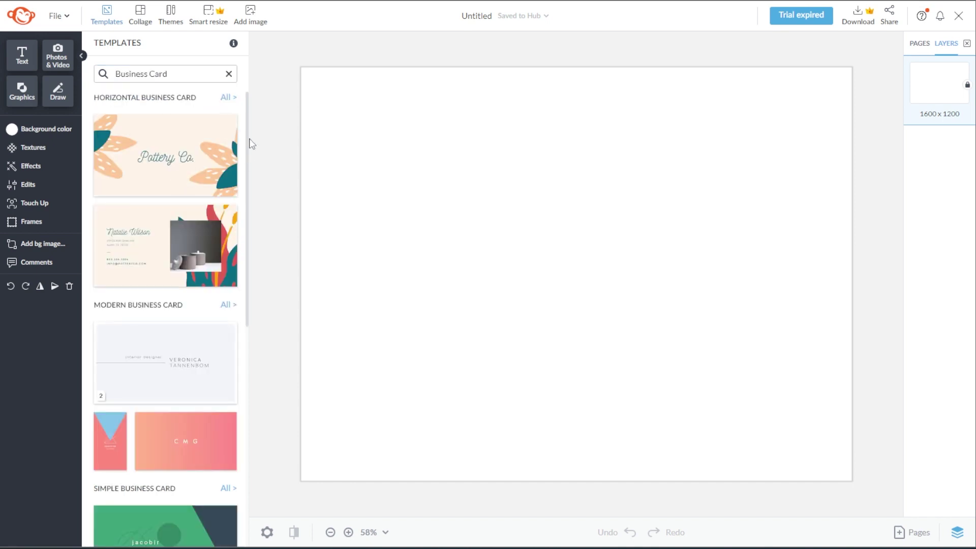
# Browse all horizontal business card templates and apply the dark grey Creature Records design to the canvas.
pyautogui.moveTo(247, 139)
pyautogui.mouseDown()
pyautogui.moveTo(247, 363)
pyautogui.moveTo(256, 127)
pyautogui.mouseUp()
pyautogui.click(228, 97)
pyautogui.scroll(-10, 181, 228)
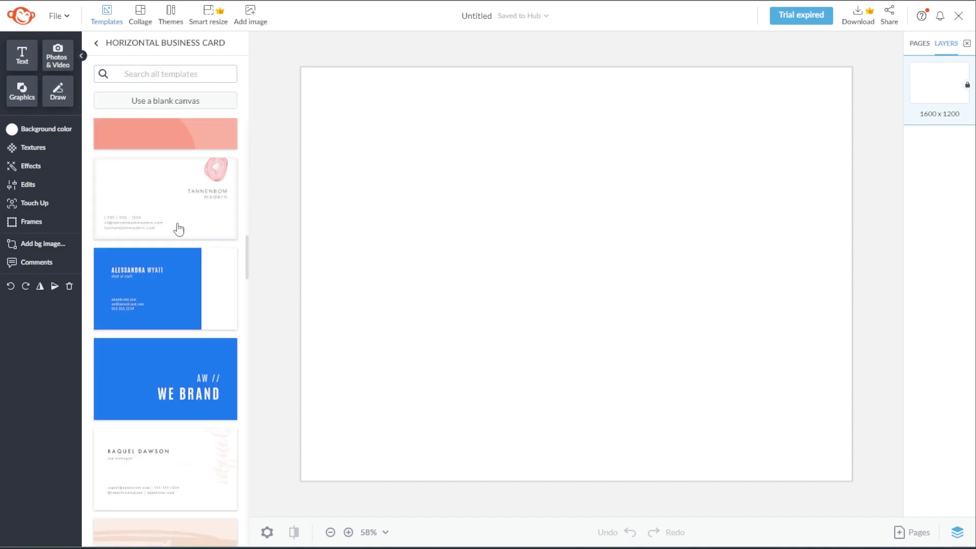
pyautogui.scroll(-10, 185, 232)
pyautogui.scroll(2, 188, 238)
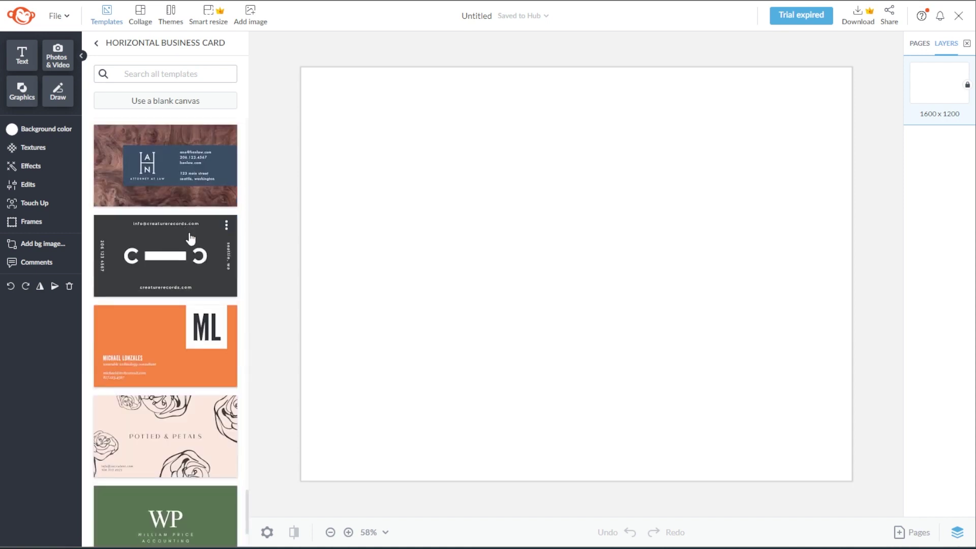
pyautogui.click(190, 238)
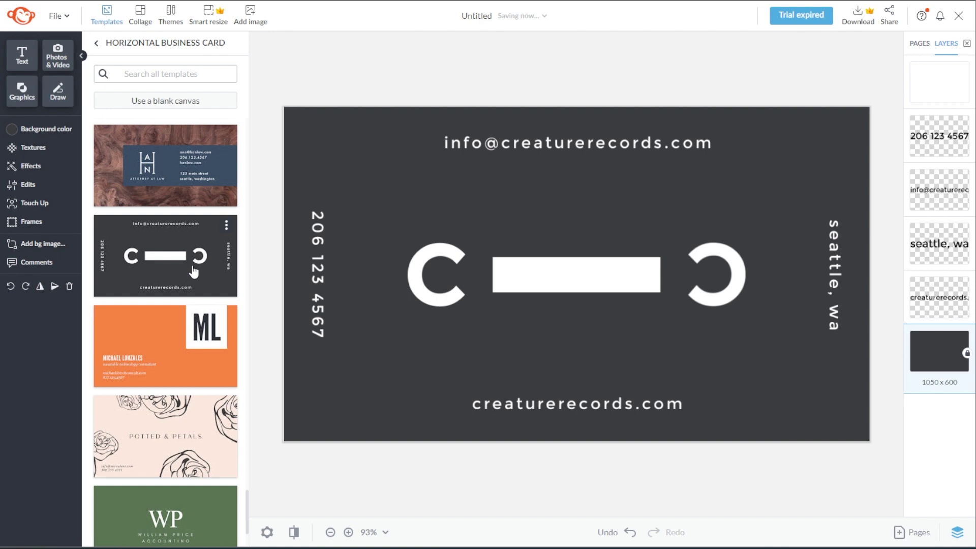
# Look into the Scripty Messages graphics, search the graphics for "minimal" and add the Minimal Briefcase to the card.
pyautogui.click(20, 96)
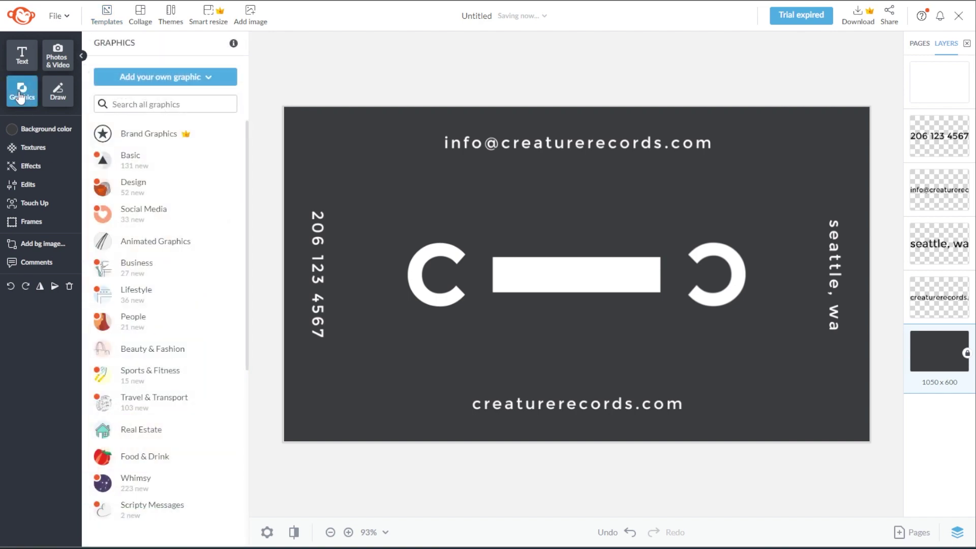
pyautogui.moveTo(247, 123); pyautogui.dragTo(241, 326)
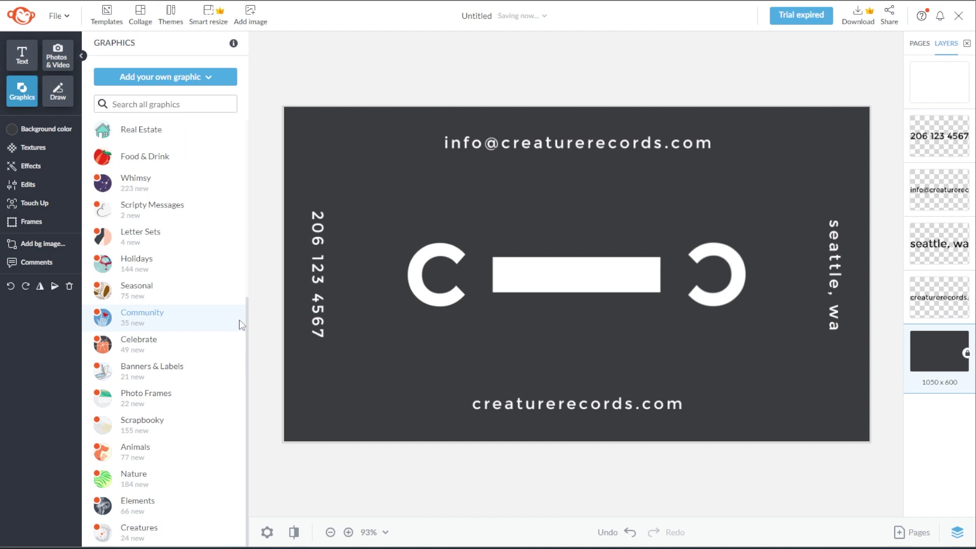
pyautogui.click(197, 214)
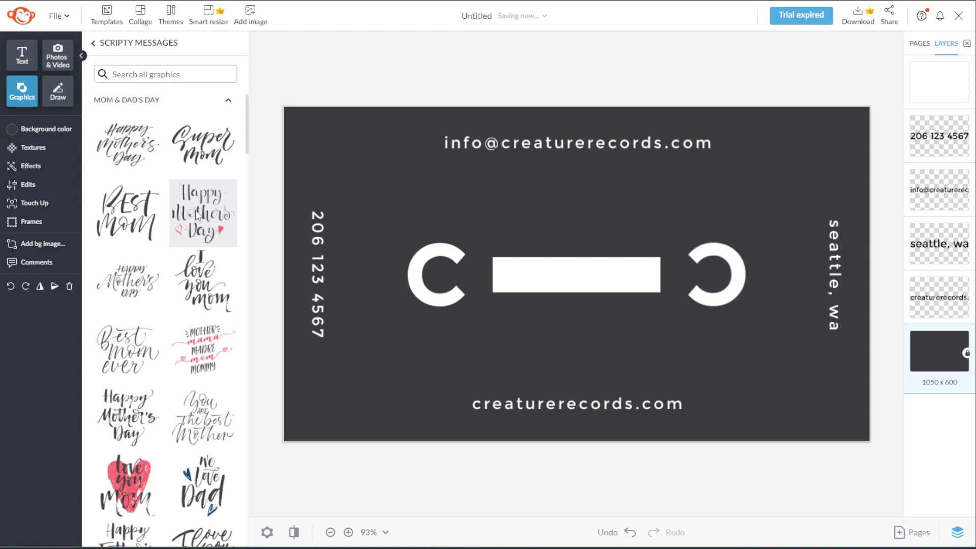
pyautogui.click(81, 55)
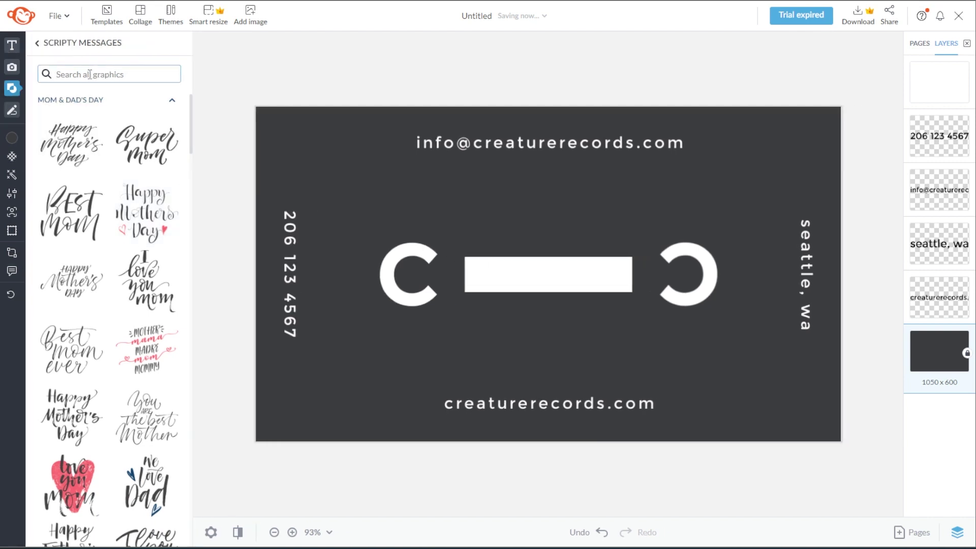
pyautogui.write('minimal')
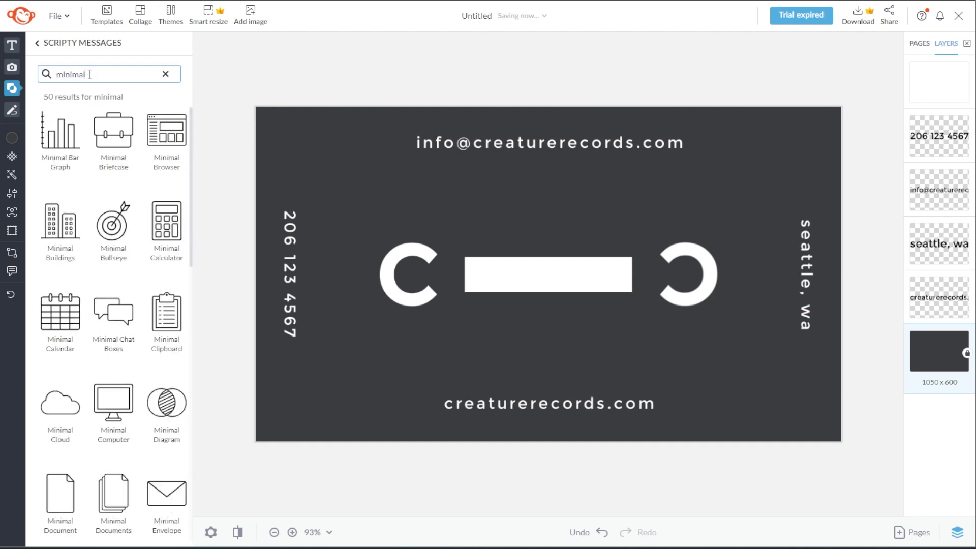
pyautogui.click(111, 130)
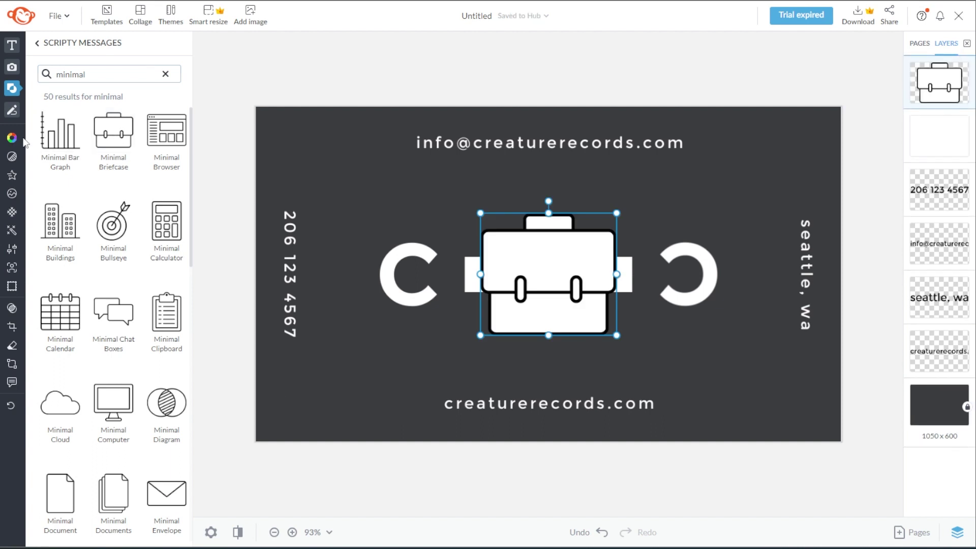
# Recolor the briefcase's white body with the bright green-to-blue gradient.
pyautogui.moveTo(31, 128)
pyautogui.click(83, 57)
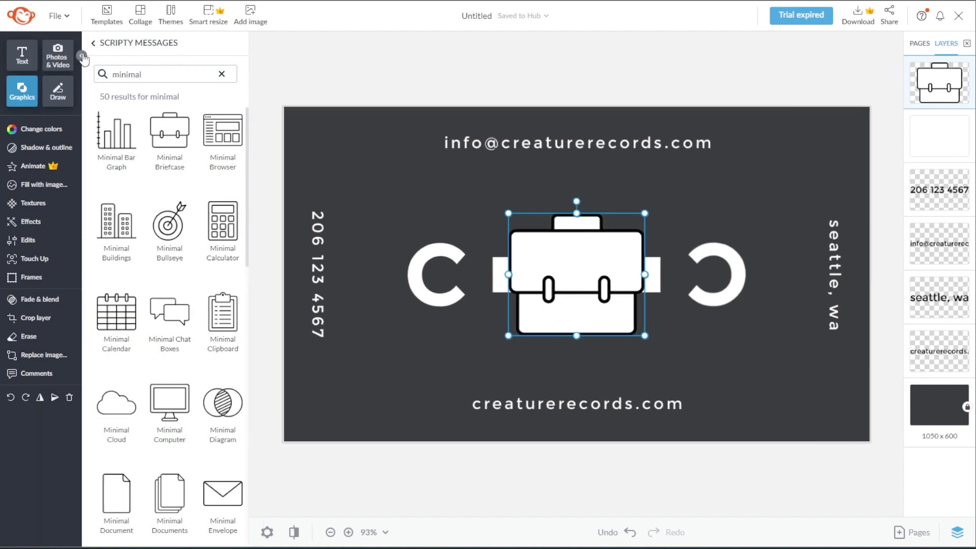
pyautogui.click(41, 129)
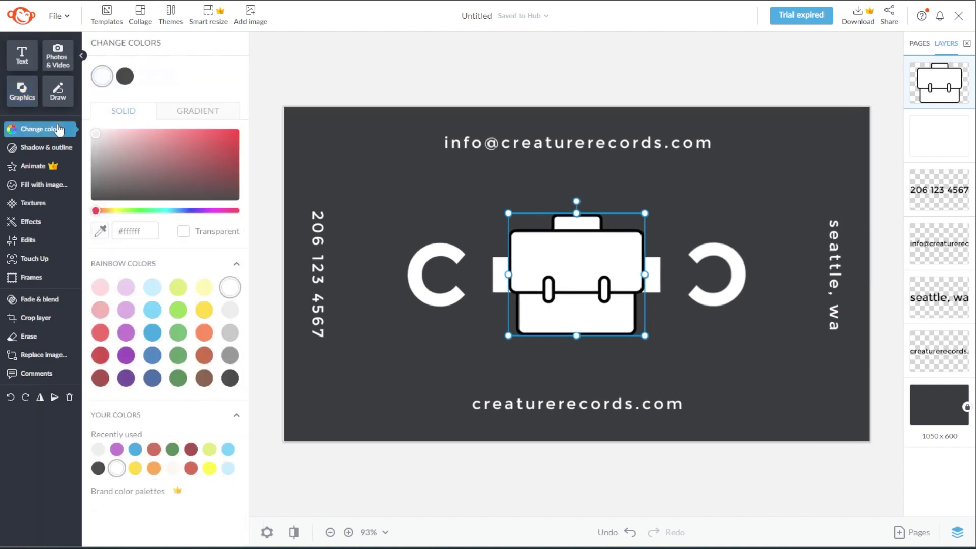
pyautogui.click(100, 355)
pyautogui.click(227, 115)
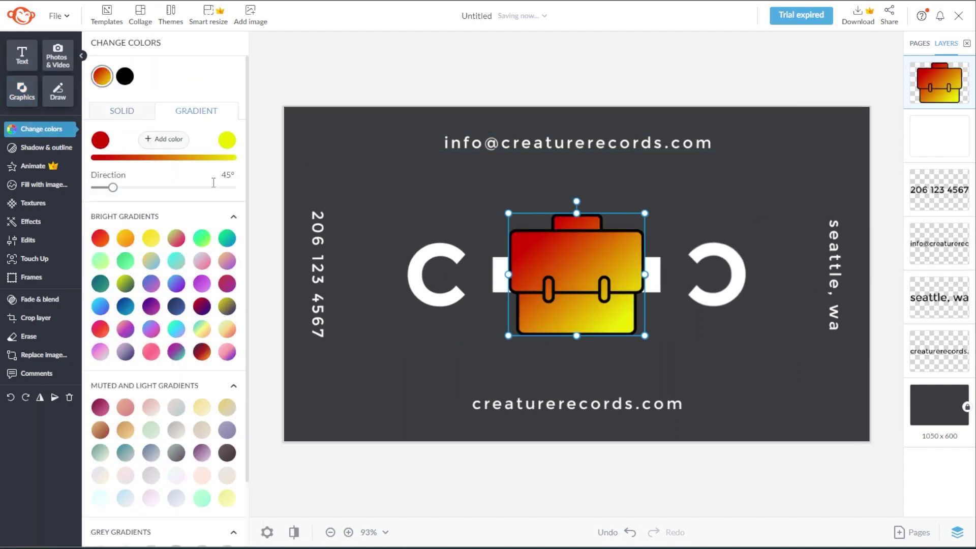
pyautogui.click(227, 238)
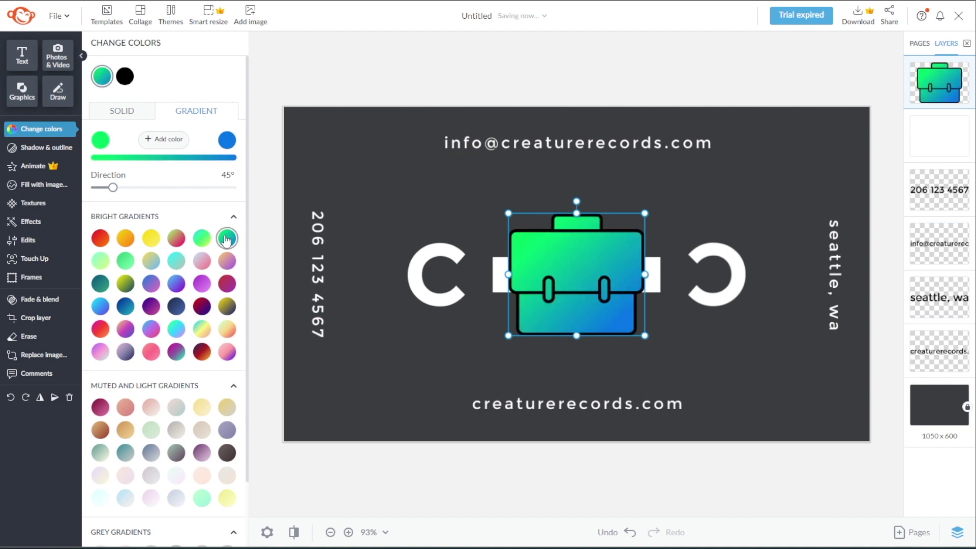
# Add a drop shadow to the briefcase and check the sources for an image fill.
pyautogui.click(46, 147)
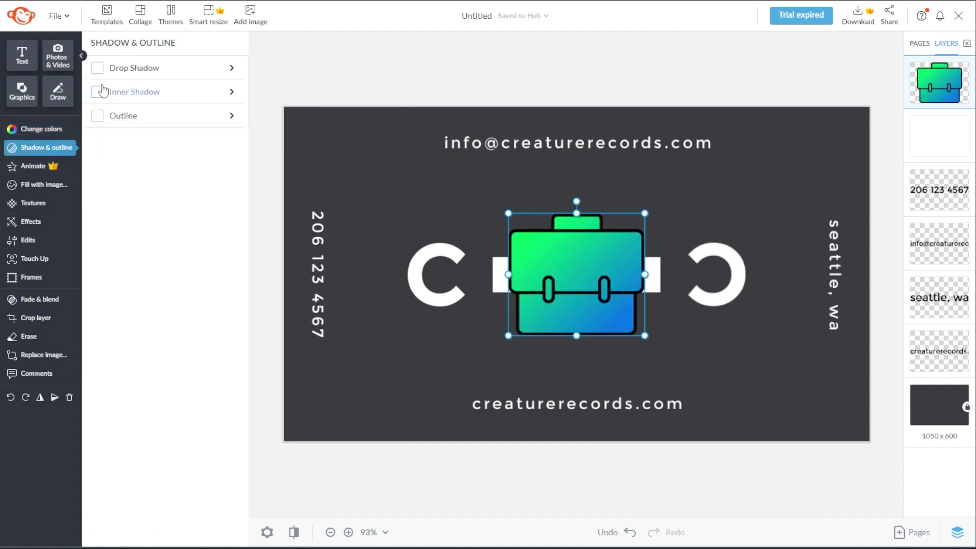
pyautogui.click(97, 70)
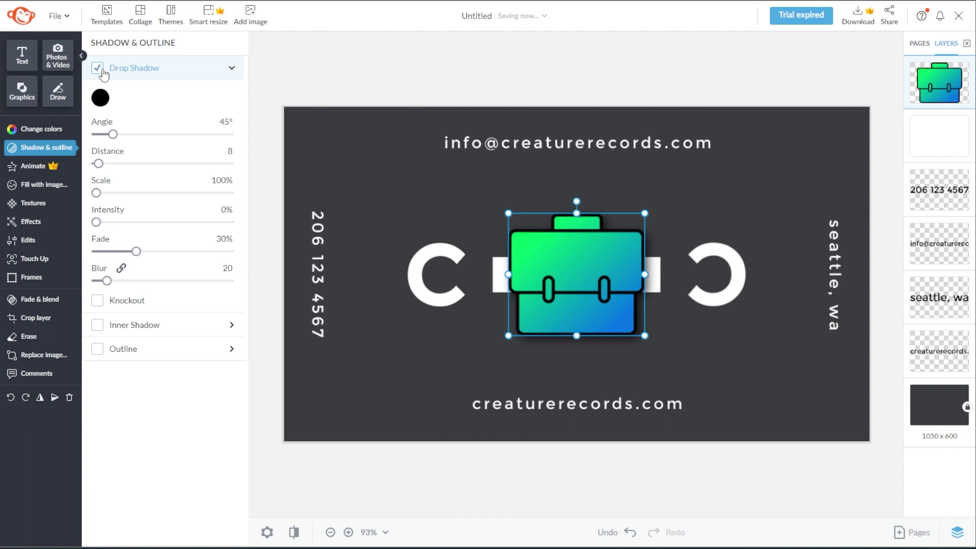
pyautogui.click(62, 188)
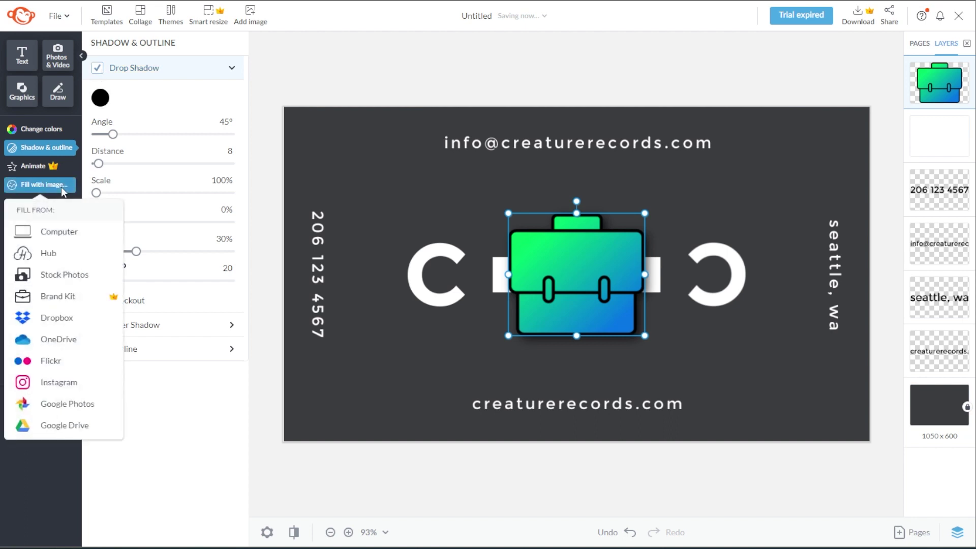
pyautogui.click(62, 189)
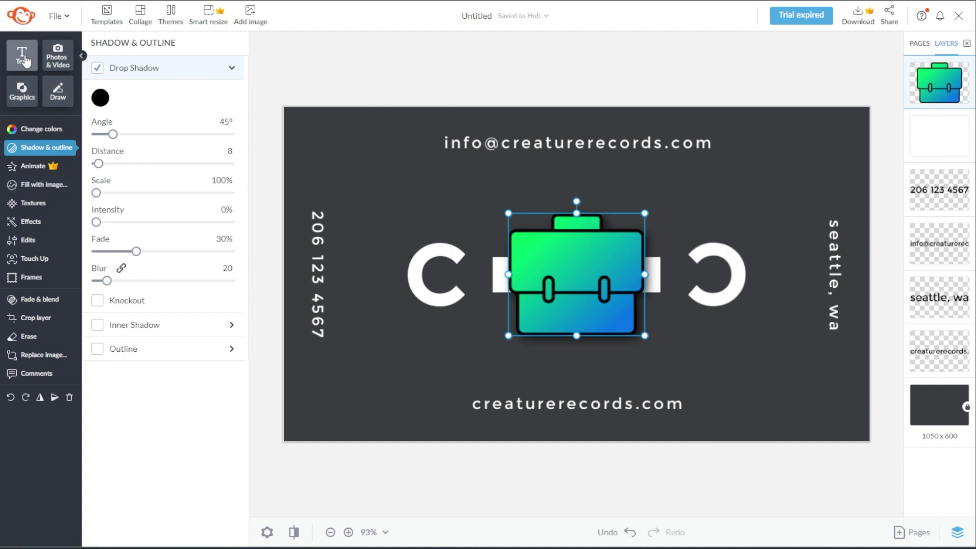
# Add the "grl pwr." text layout to the card and shift it toward the left edge of the design.
pyautogui.click(23, 59)
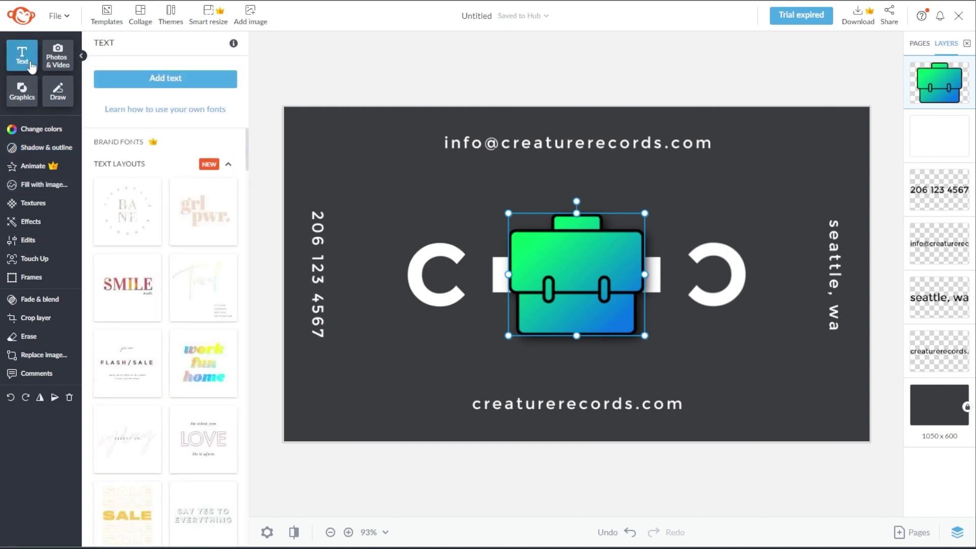
pyautogui.click(185, 216)
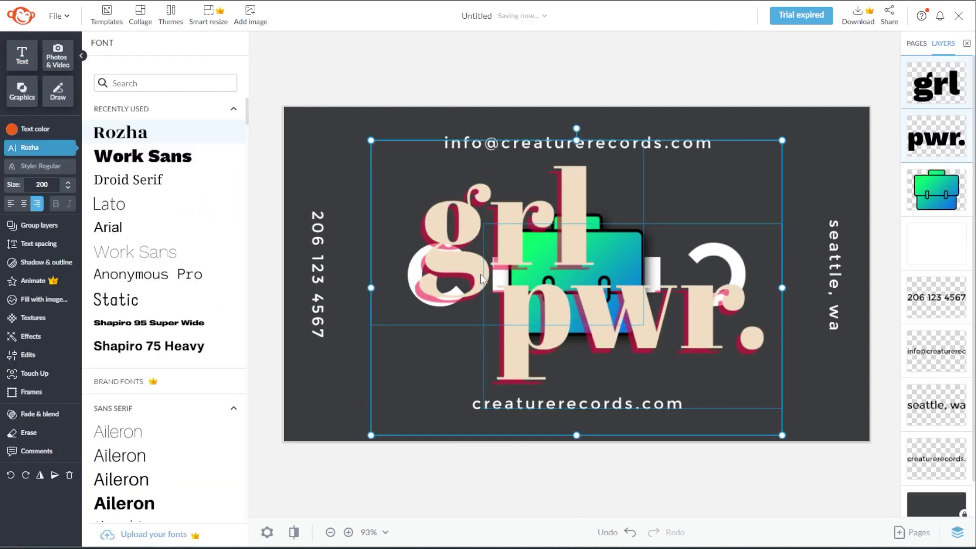
pyautogui.moveTo(433, 270); pyautogui.dragTo(359, 248)
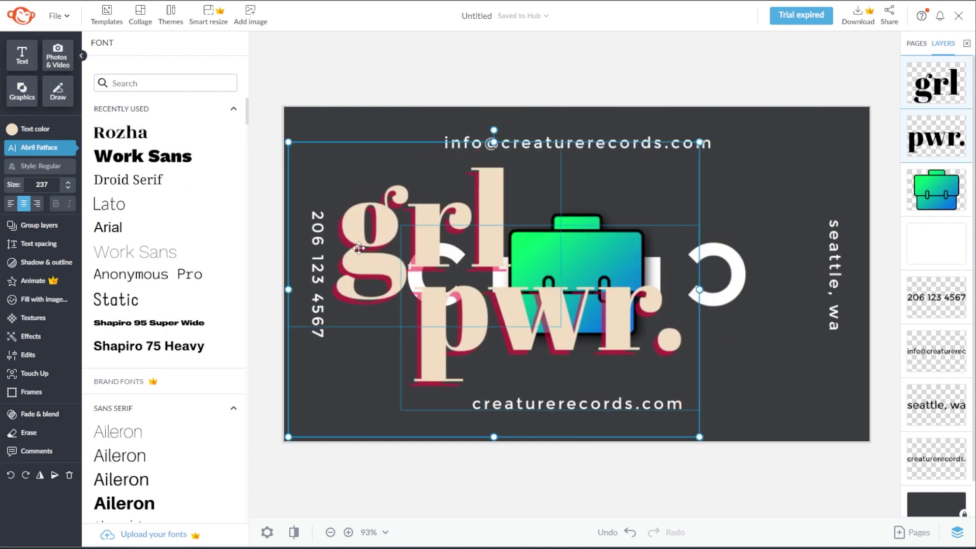
# Add a new default text box across the card and delete it.
pyautogui.click(22, 55)
pyautogui.click(160, 80)
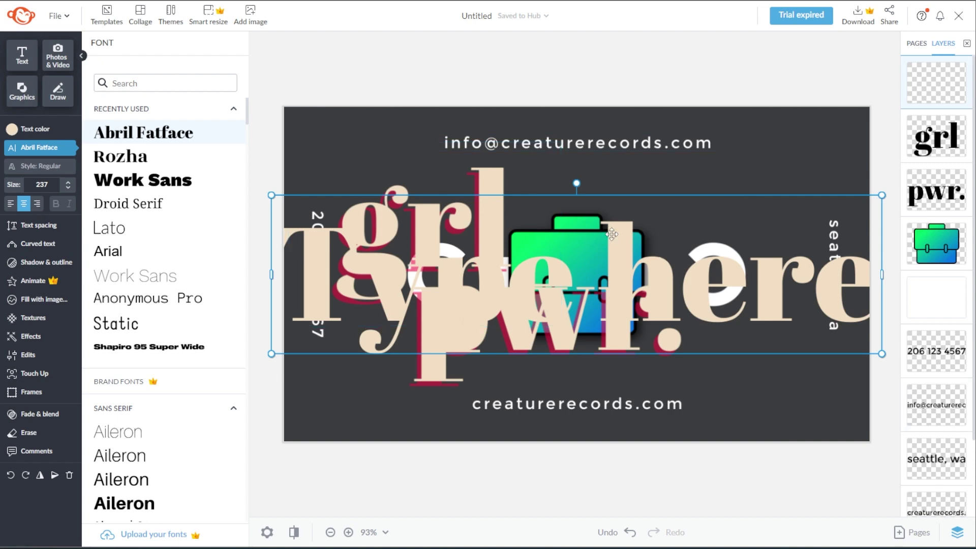
pyautogui.press('Delete')
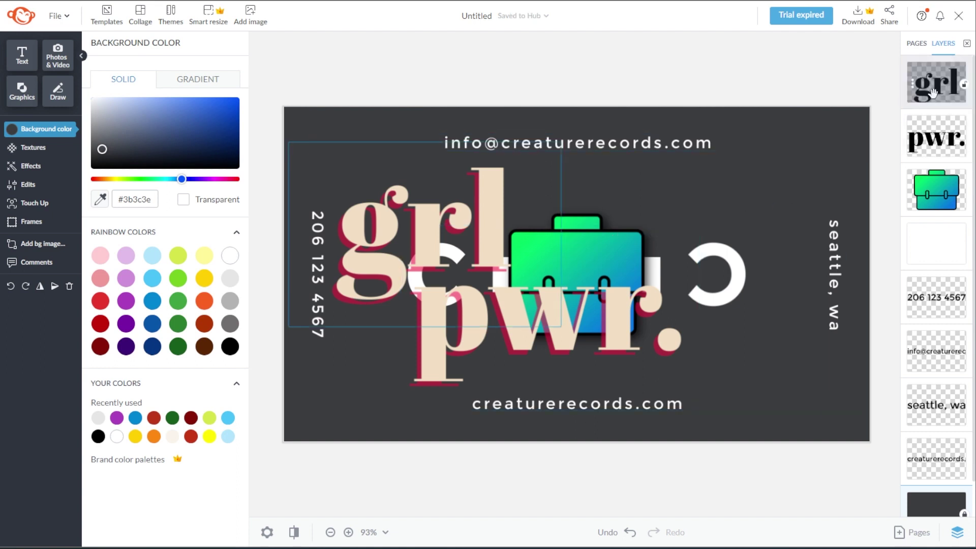
# Move the briefcase layer above the "grl pwr." text layers in the stacking order.
pyautogui.click(938, 189)
pyautogui.moveTo(938, 189); pyautogui.dragTo(945, 86)
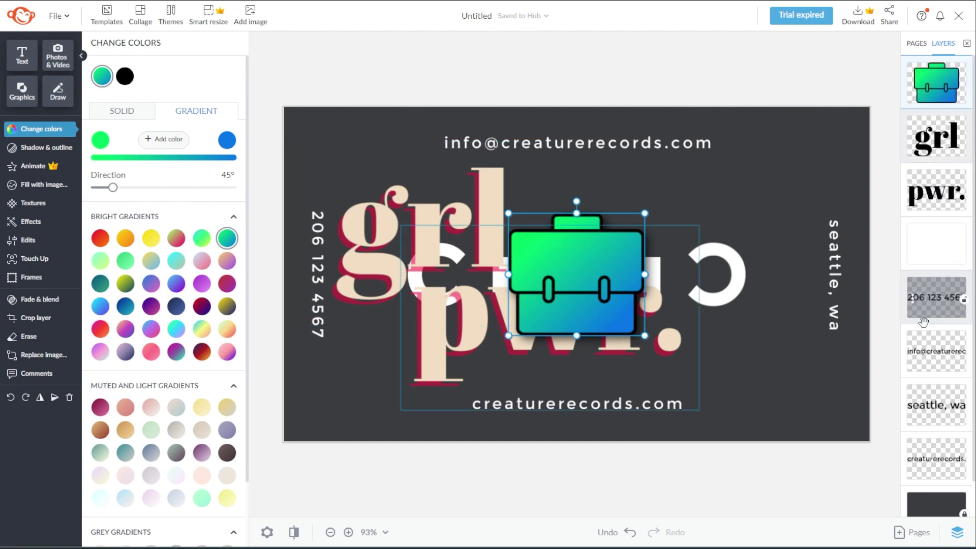
pyautogui.scroll(-1, 936, 305)
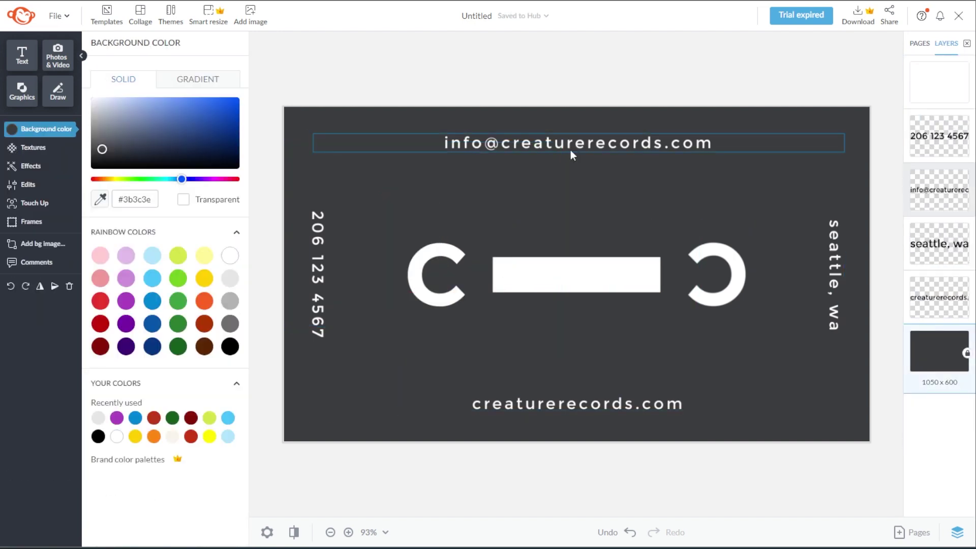
# Replace the company name in the card's email line with creatorcanvas.
pyautogui.click(576, 147)
pyautogui.write('c')
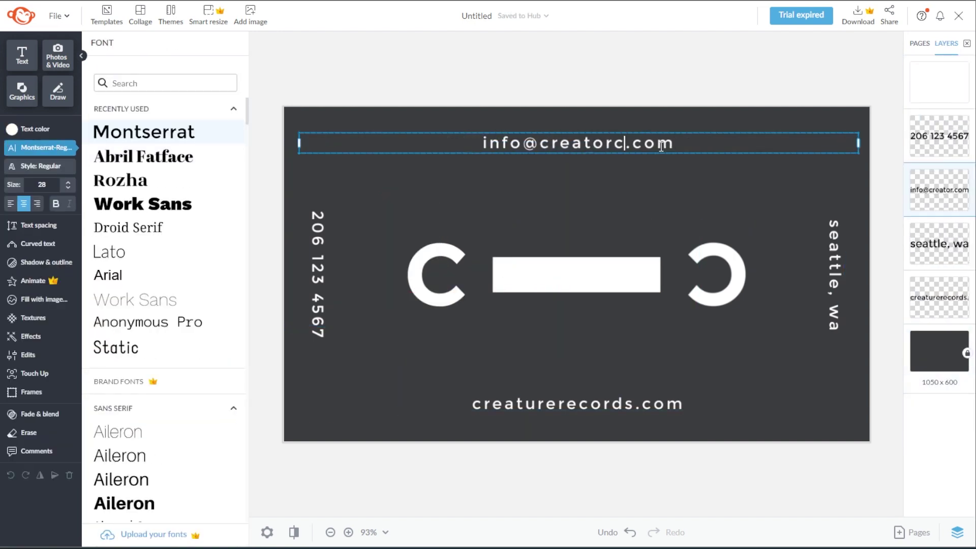
pyautogui.write('anvas')
# Change the website line to youtube.com/creatorcanvas and fill the card background with yellow (#ffce00).
pyautogui.click(730, 403)
pyautogui.hotkey('ctrl', 'a')
pyautogui.write('youtube.com/creatorca')
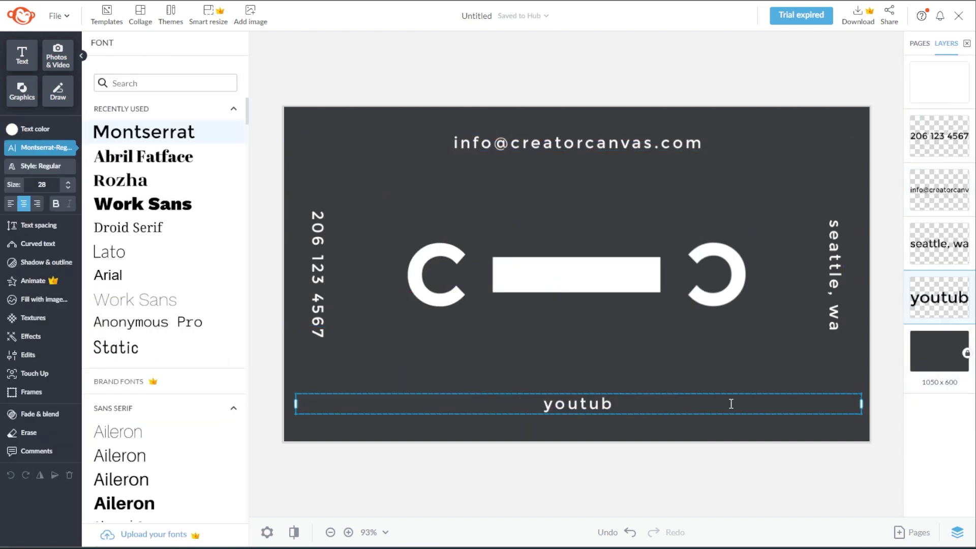
pyautogui.write('nvas')
pyautogui.click(616, 362)
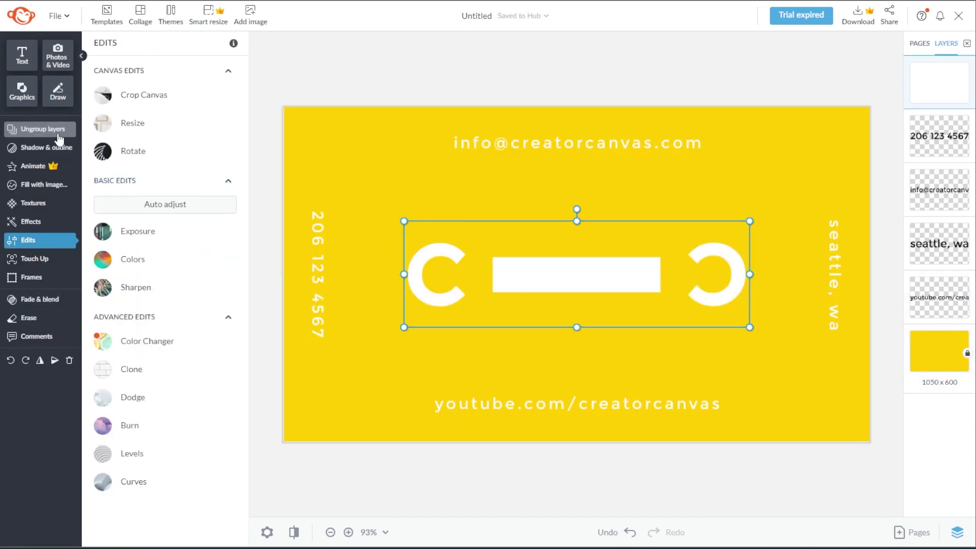
# Ungroup the central logo and recolor its bar and C shapes black.
pyautogui.click(59, 128)
pyautogui.click(538, 275)
pyautogui.click(230, 346)
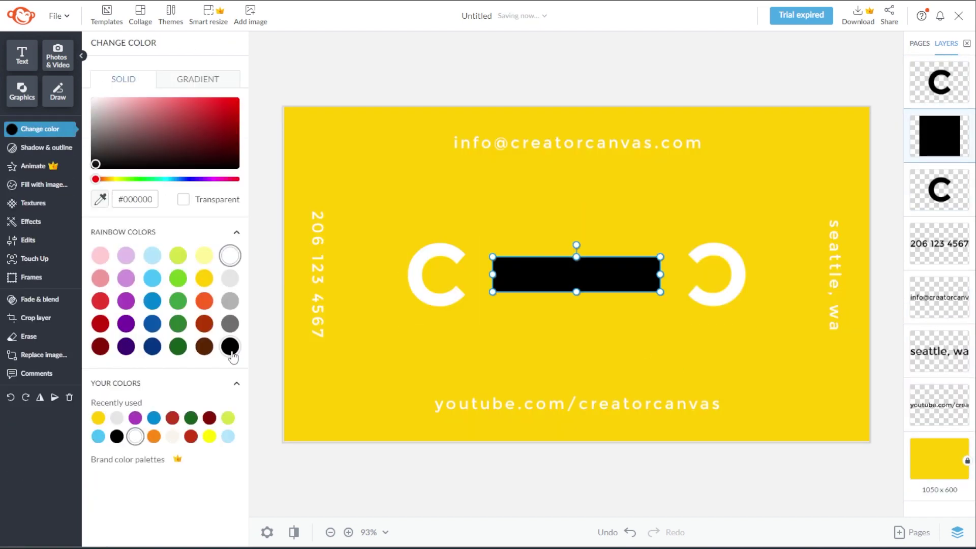
pyautogui.click(438, 275)
pyautogui.click(35, 128)
pyautogui.click(230, 346)
# Recolor the phone, email, location and website text black.
pyautogui.click(318, 276)
pyautogui.click(230, 346)
pyautogui.click(577, 143)
pyautogui.click(230, 346)
pyautogui.click(834, 275)
pyautogui.click(230, 346)
pyautogui.click(317, 275)
pyautogui.moveTo(318, 275)
pyautogui.mouseDown()
pyautogui.moveTo(605, 331)
pyautogui.moveTo(436, 344)
pyautogui.moveTo(333, 272)
pyautogui.mouseUp()
pyautogui.click(717, 404)
pyautogui.click(805, 432)
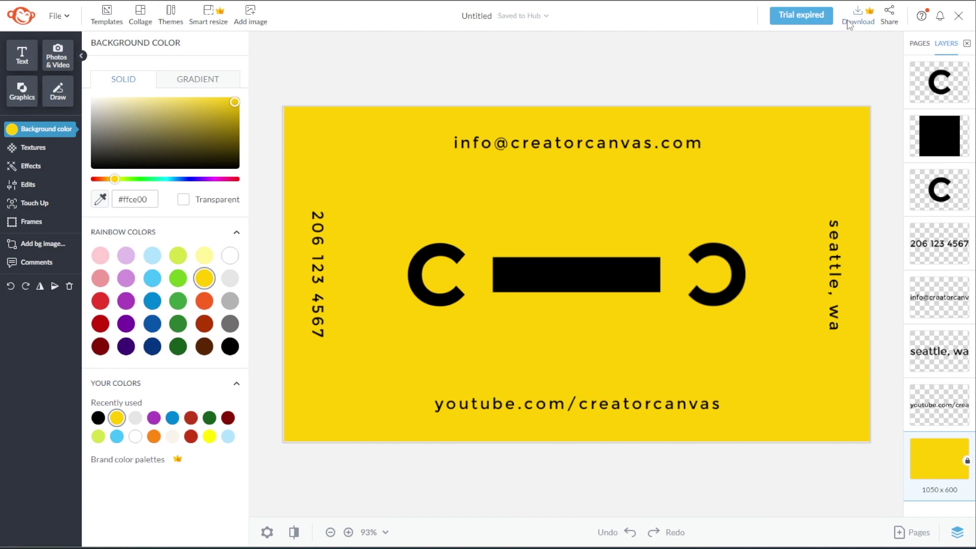
# Open the sharing options for the business card.
pyautogui.click(889, 21)
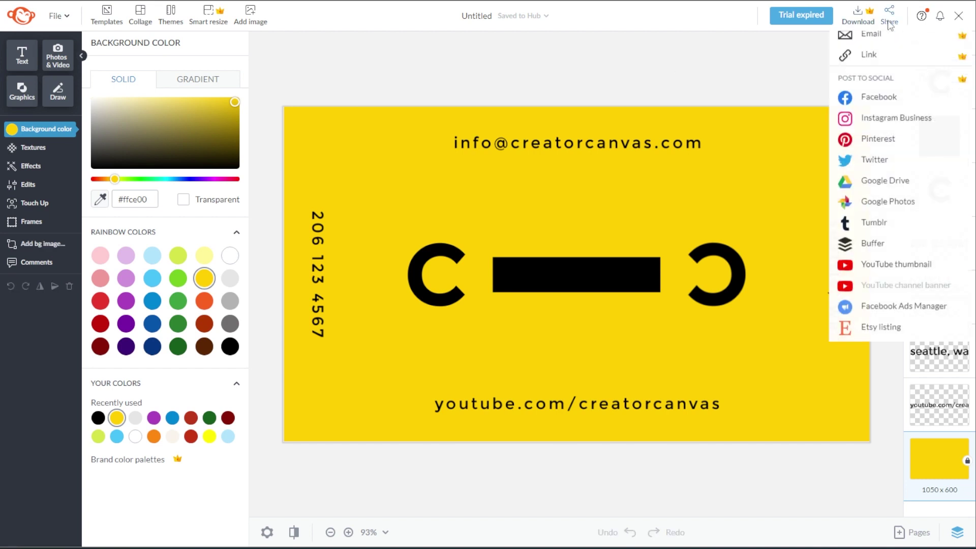